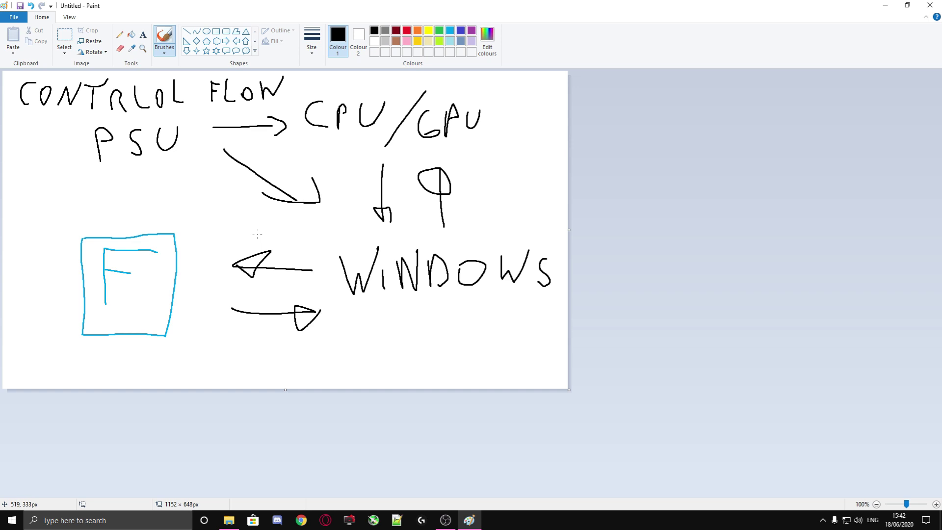
Strike a black vertical line through the two arrows beside WINDOWS.
{"action": "left_click_drag", "start_coordinate": [253, 212], "coordinate": [264, 323]}
Add a second black stroke and a zigzag over the arrows, then a red wavy line and a red circle around the F box.
{"action": "left_click_drag", "start_coordinate": [254, 209], "coordinate": [269, 323]}
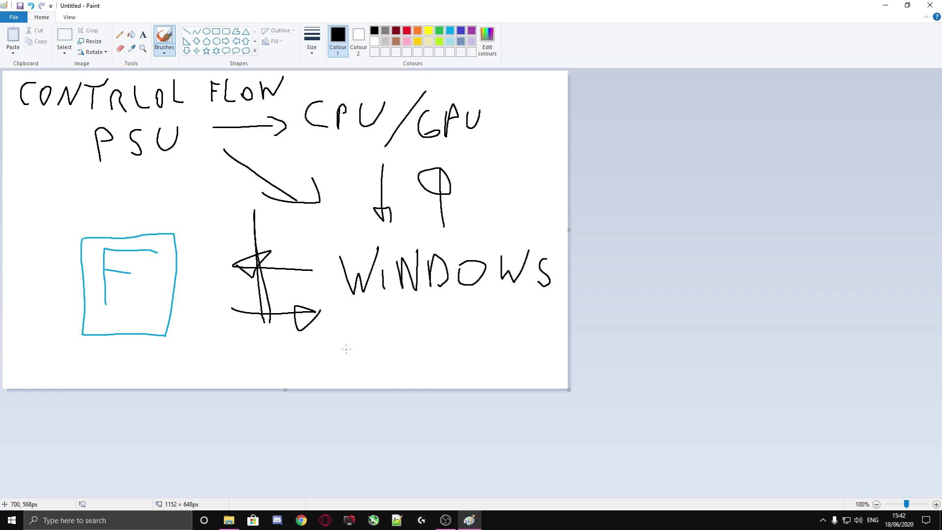
{"action": "mouse_move", "coordinate": [258, 224]}
{"action": "left_mouse_down"}
{"action": "mouse_move", "coordinate": [248, 268]}
{"action": "mouse_move", "coordinate": [265, 323]}
{"action": "left_mouse_up"}
{"action": "left_click", "coordinate": [407, 32]}
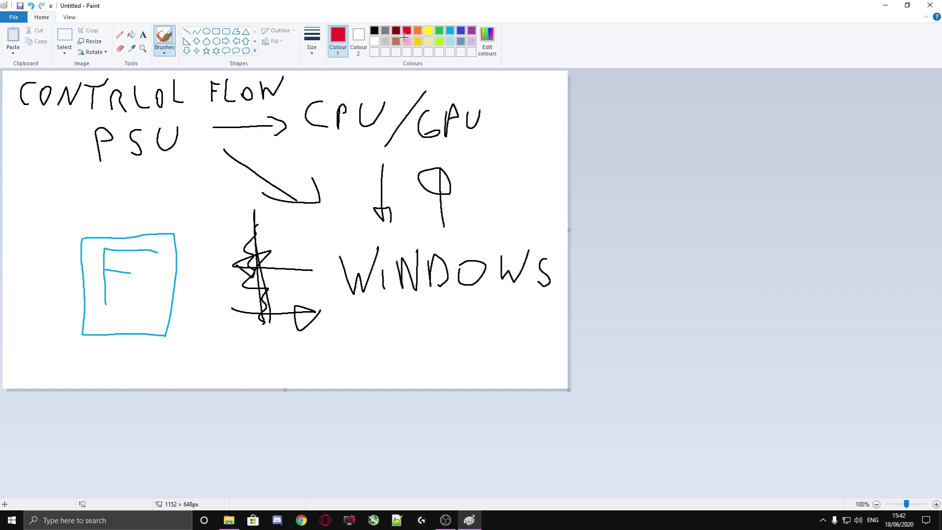
{"action": "mouse_move", "coordinate": [255, 214]}
{"action": "left_mouse_down"}
{"action": "mouse_move", "coordinate": [252, 316]}
{"action": "mouse_move", "coordinate": [254, 212]}
{"action": "left_mouse_up"}
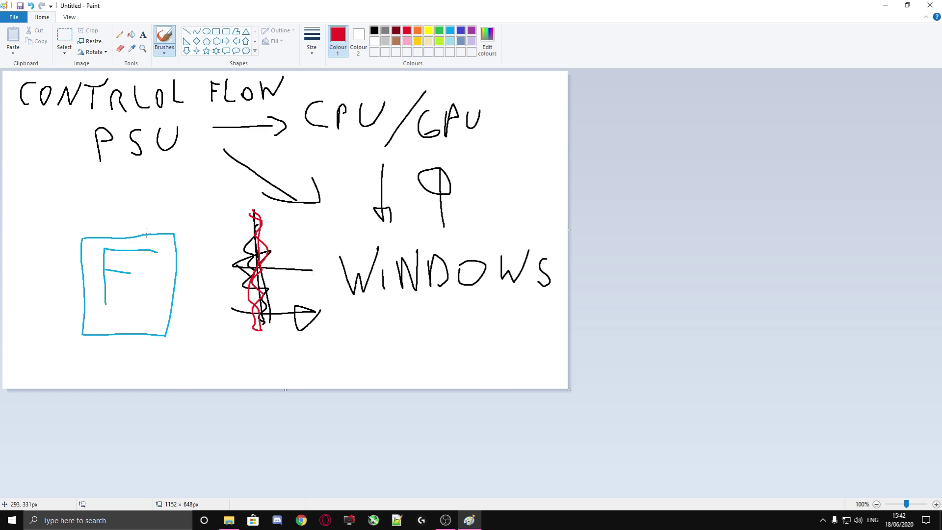
{"action": "mouse_move", "coordinate": [121, 220]}
{"action": "left_mouse_down"}
{"action": "mouse_move", "coordinate": [87, 322]}
{"action": "mouse_move", "coordinate": [49, 265]}
{"action": "left_mouse_up"}
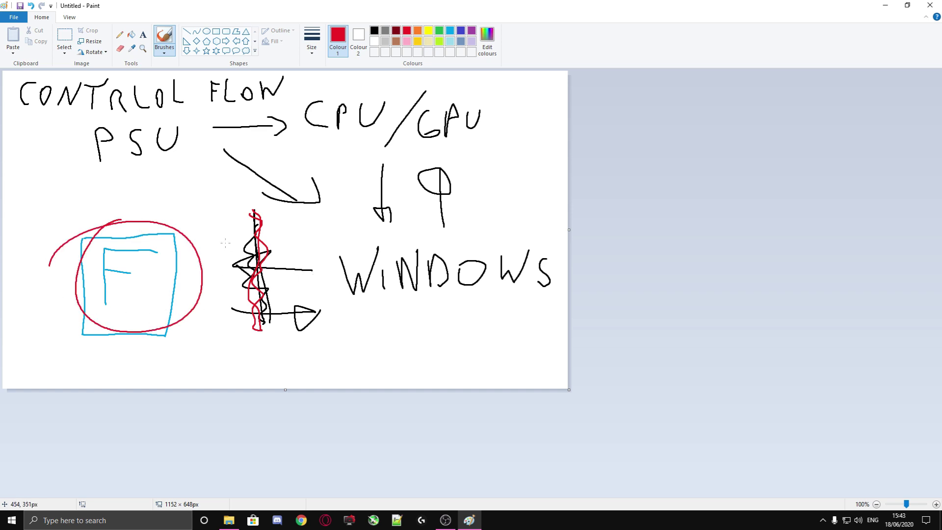
Cross out the diagonal arrow in red and circle CPU, GPU, PSU and CONTROL FLOW.
{"action": "left_click_drag", "start_coordinate": [206, 222], "coordinate": [322, 169]}
{"action": "mouse_move", "coordinate": [377, 89]}
{"action": "left_mouse_down"}
{"action": "mouse_move", "coordinate": [328, 87]}
{"action": "mouse_move", "coordinate": [391, 98]}
{"action": "left_mouse_up"}
{"action": "mouse_move", "coordinate": [470, 77]}
{"action": "left_mouse_down"}
{"action": "mouse_move", "coordinate": [435, 87]}
{"action": "mouse_move", "coordinate": [510, 116]}
{"action": "mouse_move", "coordinate": [430, 93]}
{"action": "left_mouse_up"}
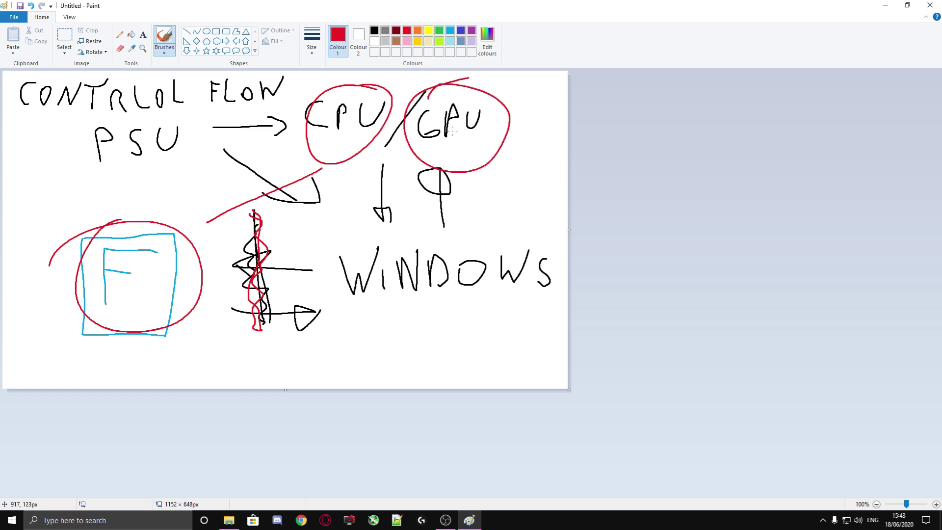
{"action": "mouse_move", "coordinate": [182, 139]}
{"action": "left_mouse_down"}
{"action": "mouse_move", "coordinate": [70, 147]}
{"action": "mouse_move", "coordinate": [59, 160]}
{"action": "left_mouse_up"}
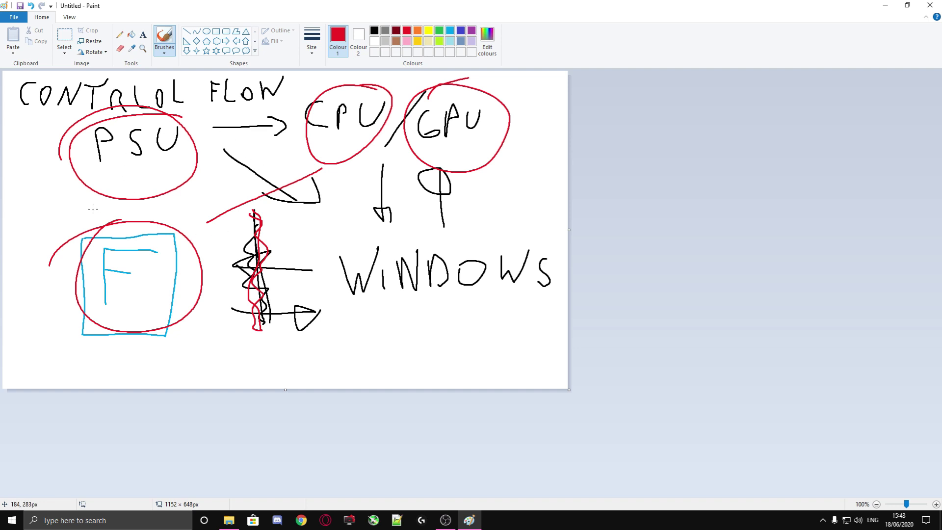
{"action": "mouse_move", "coordinate": [24, 124]}
{"action": "left_mouse_down"}
{"action": "mouse_move", "coordinate": [223, 129]}
{"action": "mouse_move", "coordinate": [189, 63]}
{"action": "left_mouse_up"}
{"action": "mouse_move", "coordinate": [46, 121]}
{"action": "left_mouse_down"}
{"action": "mouse_move", "coordinate": [20, 110]}
{"action": "mouse_move", "coordinate": [170, 74]}
{"action": "mouse_move", "coordinate": [199, 77]}
{"action": "left_mouse_up"}
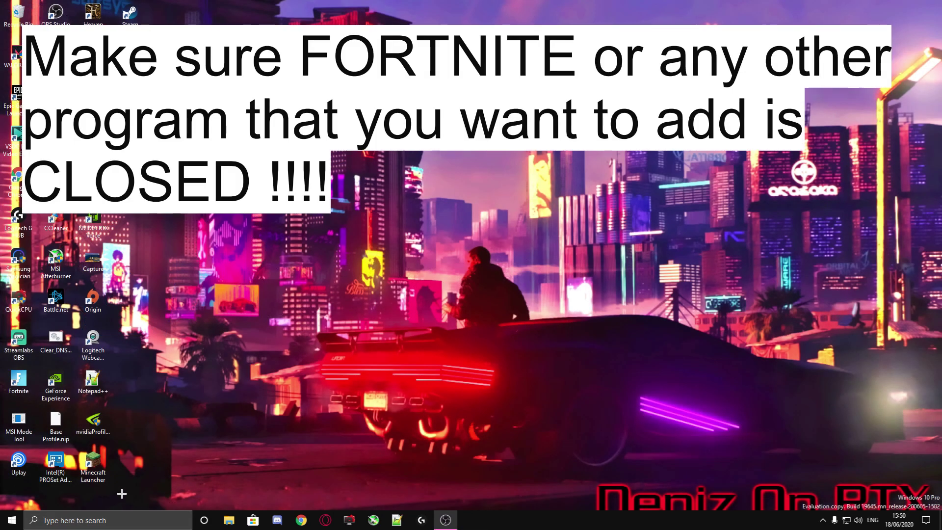
Search Windows for 'Exploi' and launch the Exploit protection settings.
{"action": "left_click", "coordinate": [91, 522]}
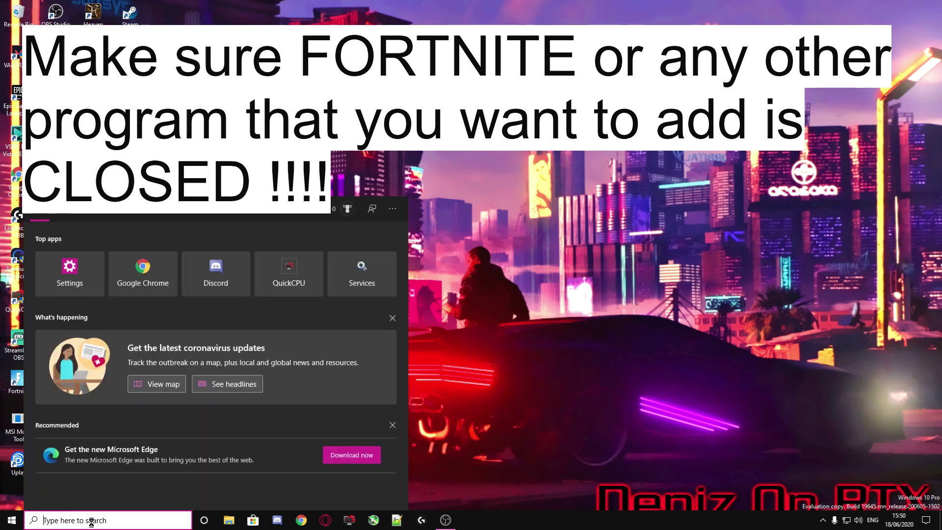
{"action": "type", "text": "Exploi"}
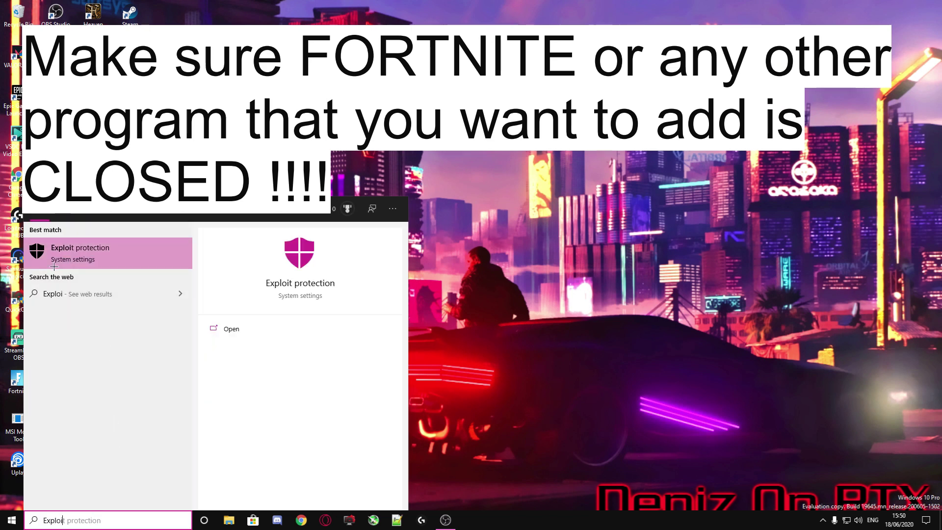
{"action": "left_click", "coordinate": [102, 261]}
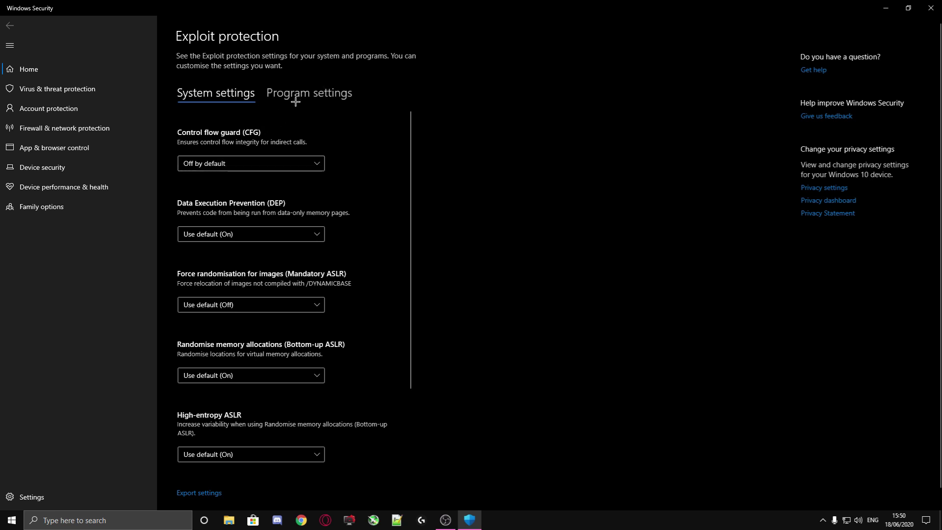
In Program settings, start adding a program to customise by exact file path.
{"action": "left_click", "coordinate": [296, 101]}
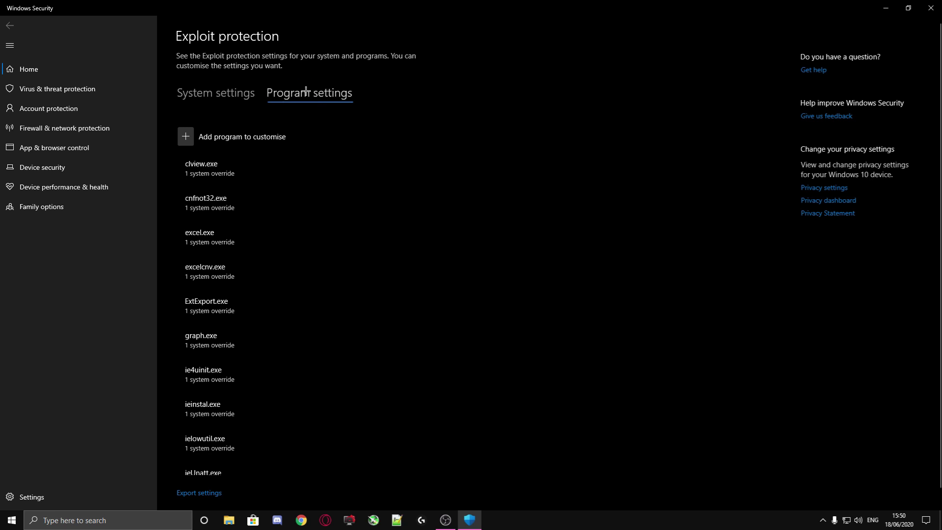
{"action": "left_click", "coordinate": [184, 138]}
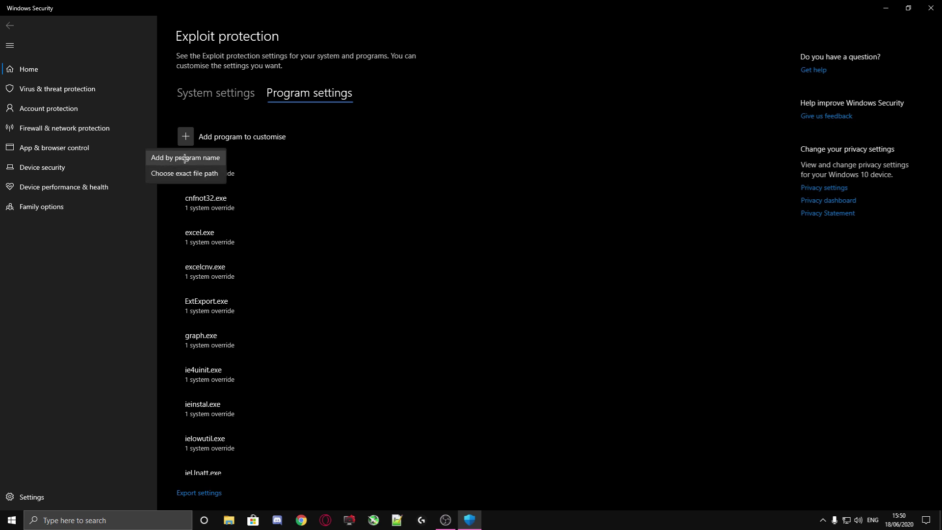
{"action": "left_click", "coordinate": [184, 174]}
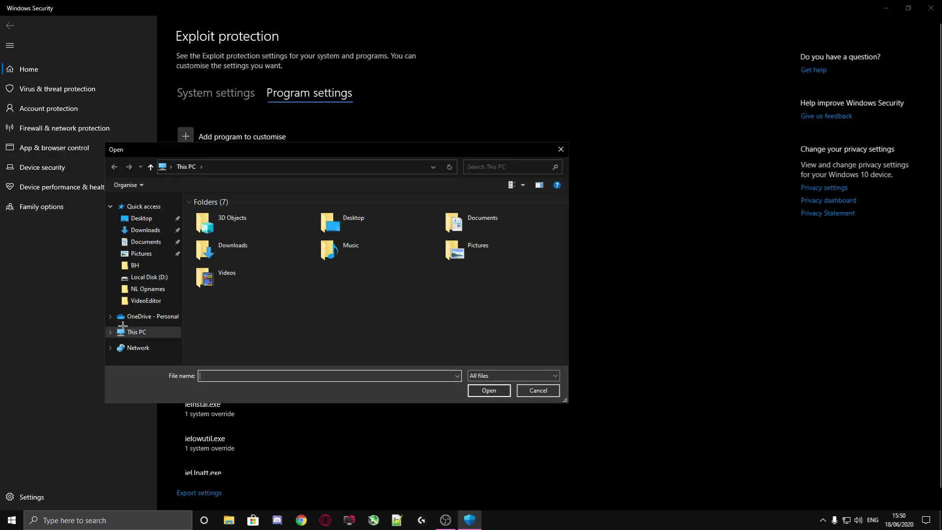
Browse to D:\Fortnite\Fortnite\FortniteGame\Binaries\Win64 and select FortniteClient-Win64-Shipping.
{"action": "left_click", "coordinate": [110, 332]}
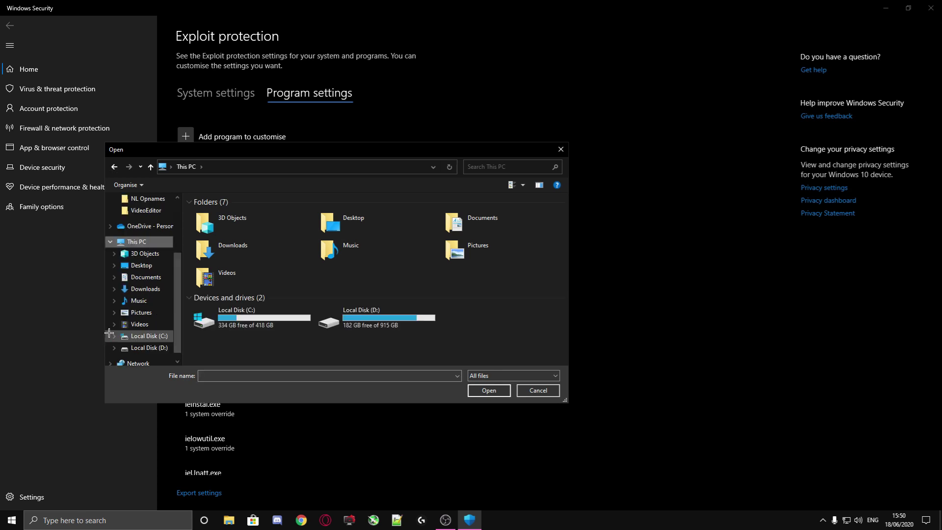
{"action": "left_click", "coordinate": [156, 350]}
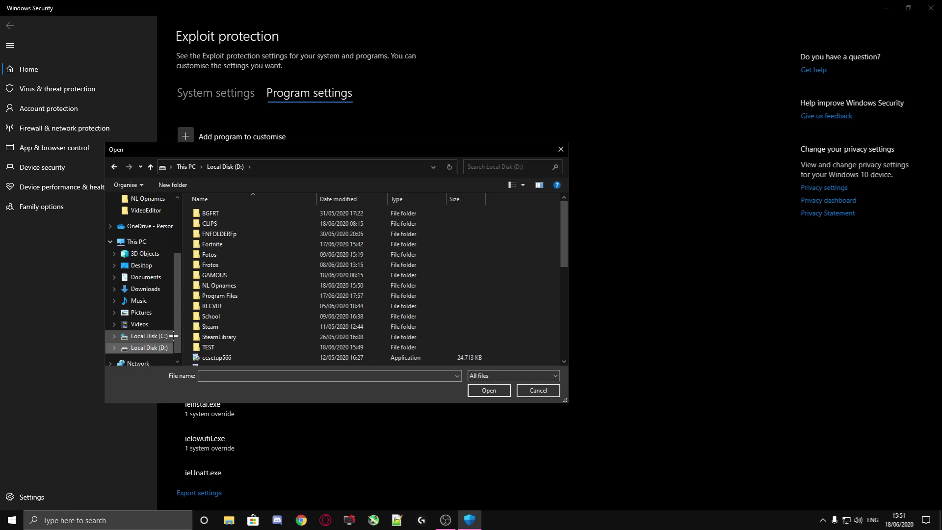
{"action": "double_click", "coordinate": [229, 246]}
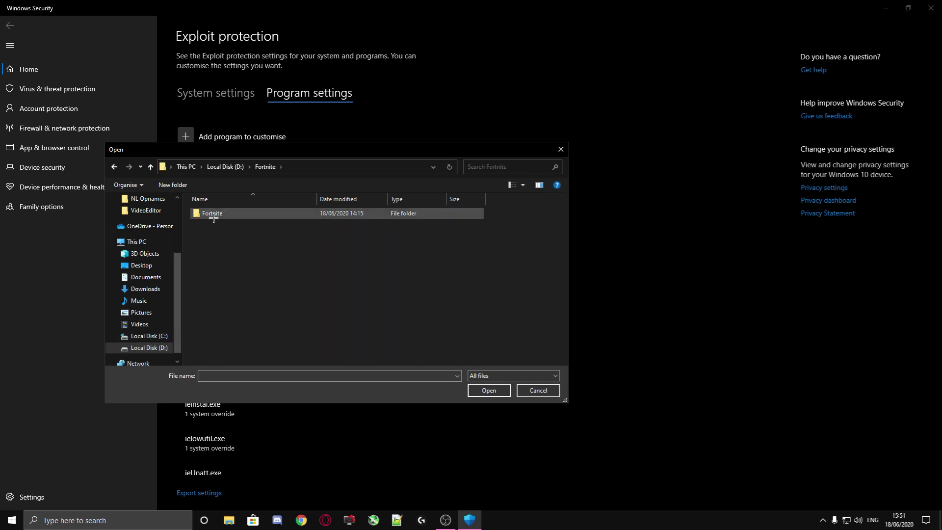
{"action": "double_click", "coordinate": [212, 214]}
{"action": "double_click", "coordinate": [224, 235]}
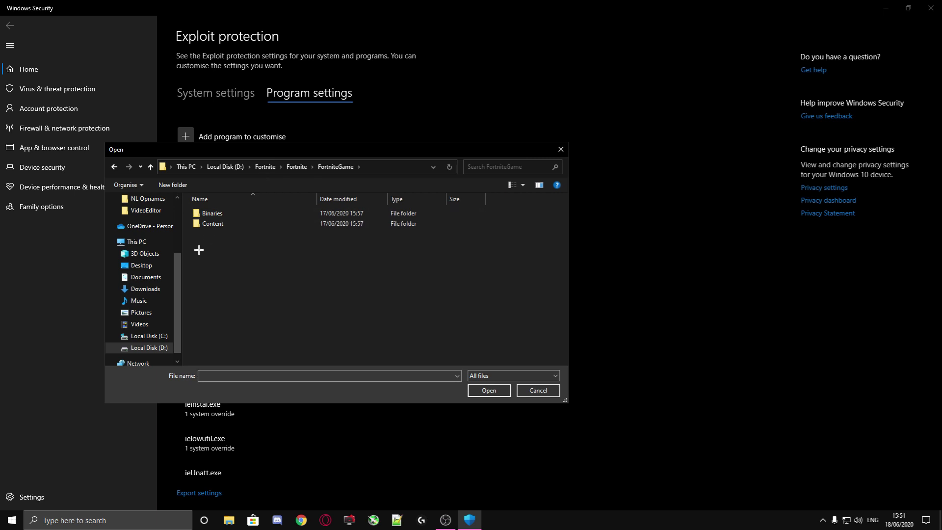
{"action": "double_click", "coordinate": [229, 214]}
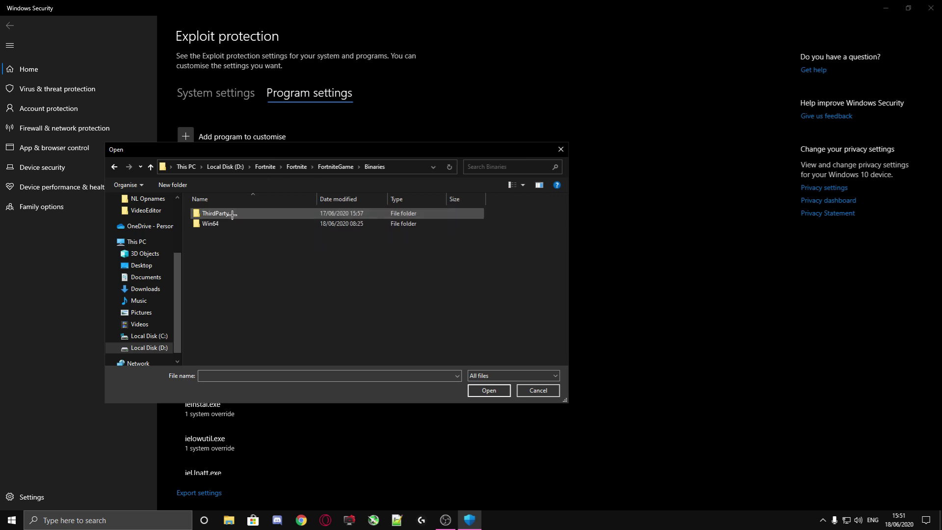
{"action": "double_click", "coordinate": [231, 222]}
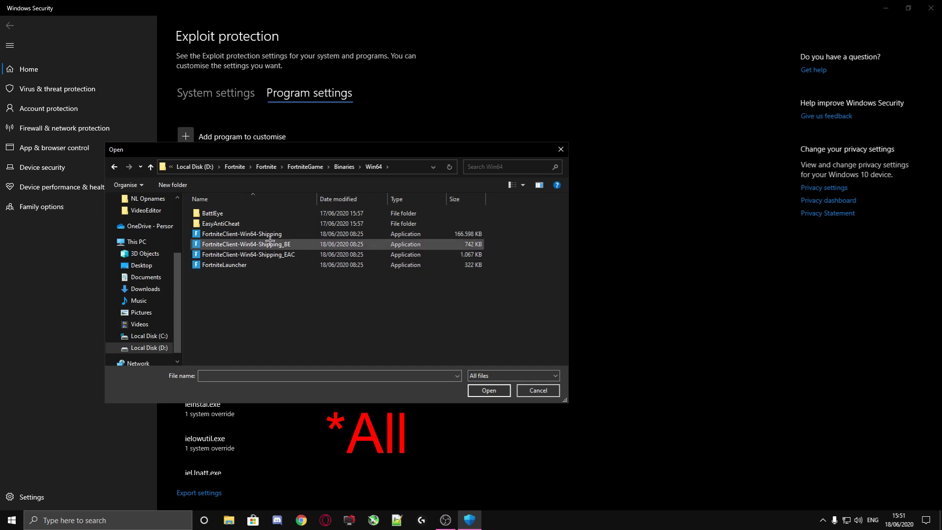
{"action": "left_click", "coordinate": [238, 234]}
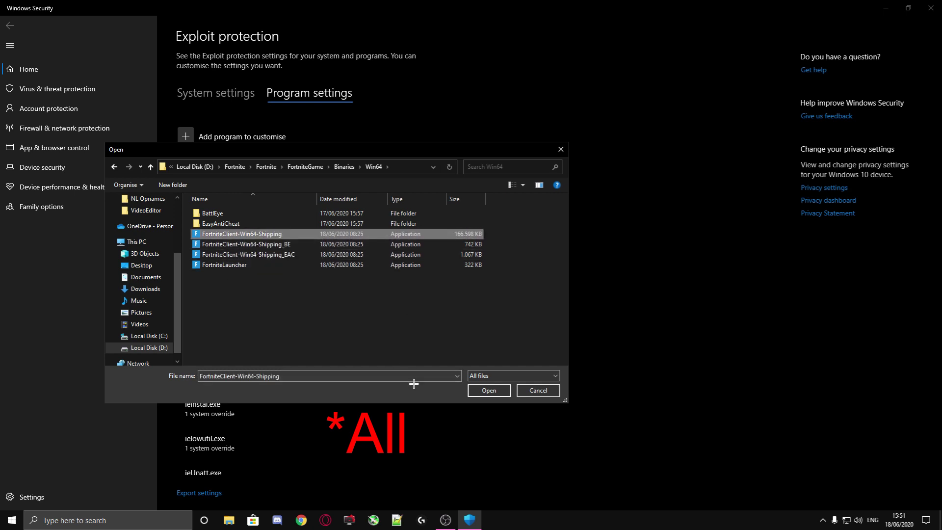
Add FortniteClient-Win64-Shipping.exe with Control flow guard's system override ticked and left Off.
{"action": "left_click", "coordinate": [484, 391]}
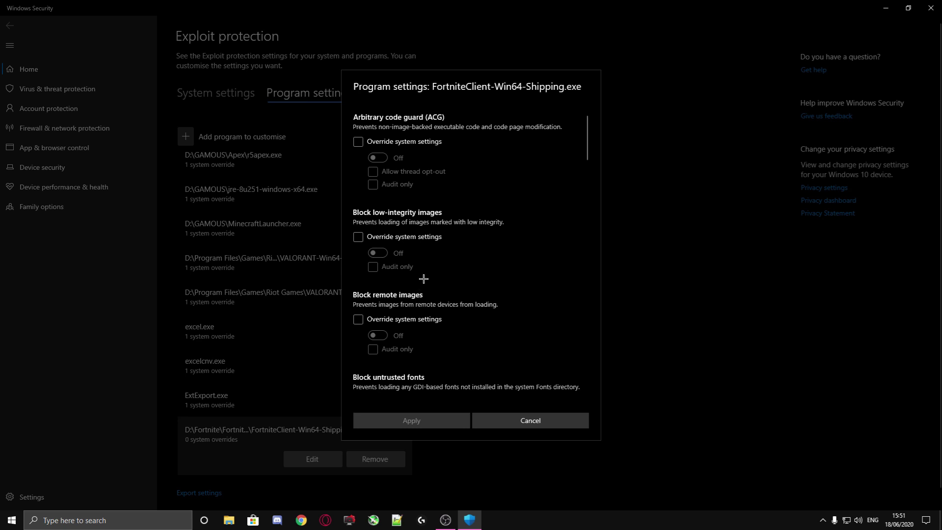
{"action": "scroll", "coordinate": [421, 279], "scroll_direction": "down", "scroll_amount": 2}
{"action": "scroll", "coordinate": [420, 282], "scroll_direction": "down", "scroll_amount": 5}
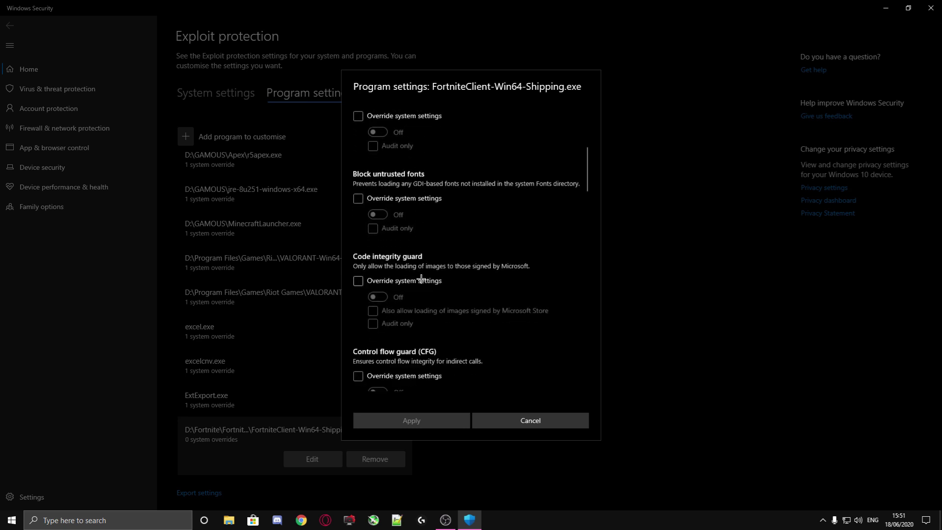
{"action": "scroll", "coordinate": [422, 273], "scroll_direction": "down", "scroll_amount": 1}
{"action": "left_click", "coordinate": [359, 324]}
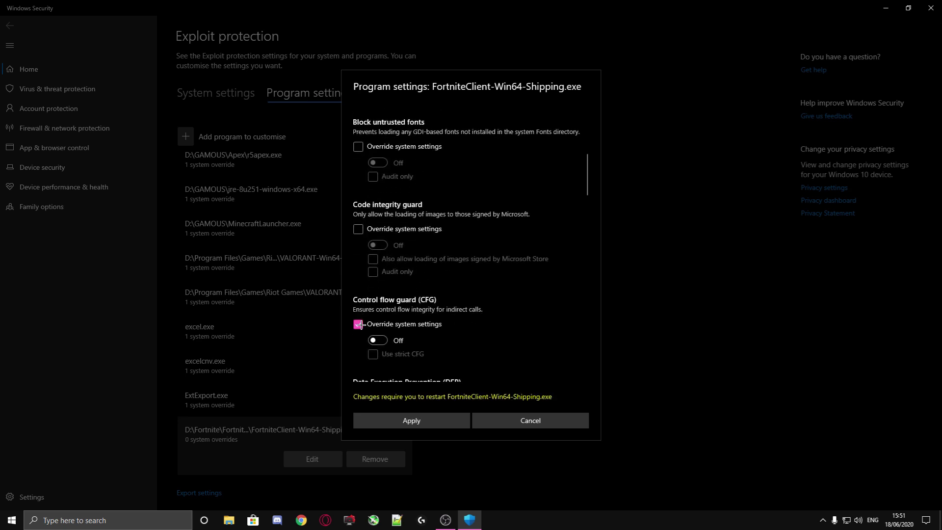
{"action": "left_click", "coordinate": [377, 329]}
{"action": "left_click", "coordinate": [379, 330]}
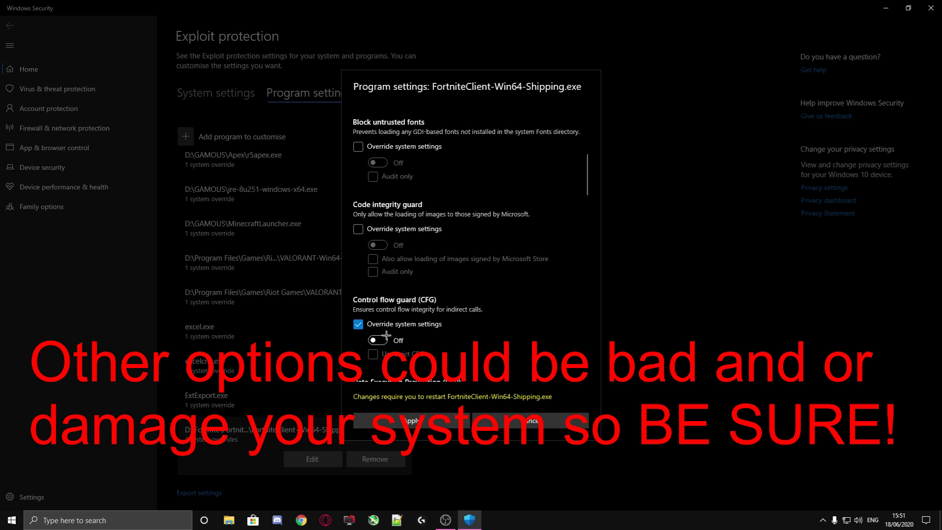
{"action": "scroll", "coordinate": [503, 246], "scroll_direction": "up", "scroll_amount": 5}
{"action": "scroll", "coordinate": [417, 251], "scroll_direction": "down", "scroll_amount": 5}
{"action": "scroll", "coordinate": [392, 329], "scroll_direction": "up", "scroll_amount": 3}
{"action": "scroll", "coordinate": [395, 339], "scroll_direction": "down", "scroll_amount": 5}
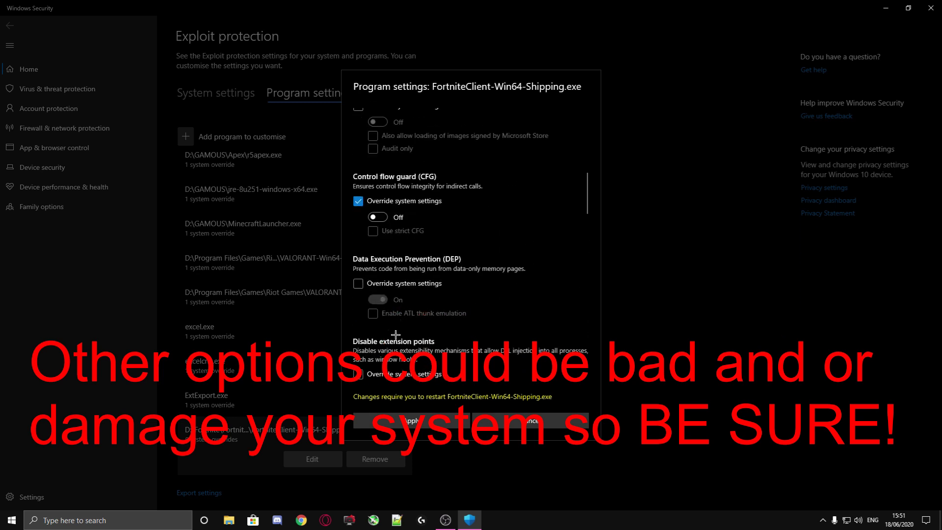
{"action": "scroll", "coordinate": [389, 330], "scroll_direction": "up", "scroll_amount": 3}
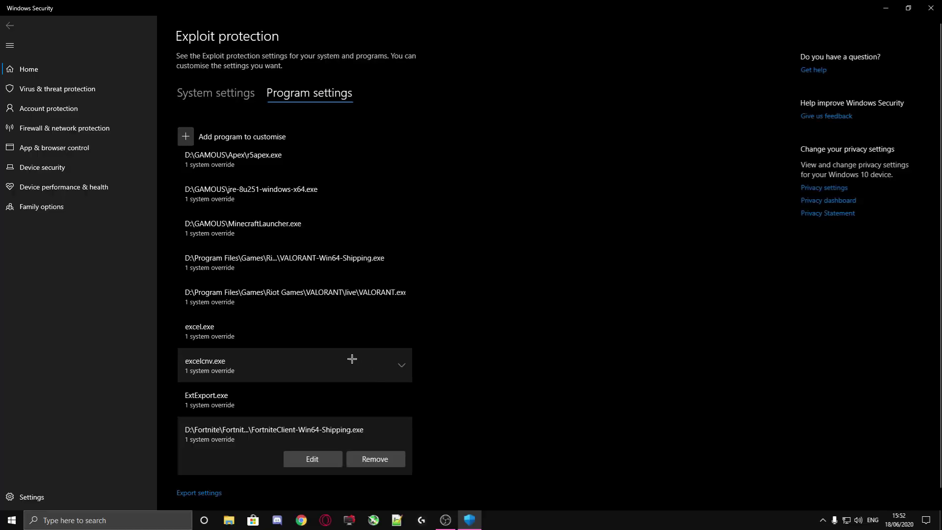
Add FortniteClient-Win64-Shipping_BE.exe with its Control flow guard overridden to Off.
{"action": "left_click", "coordinate": [182, 140]}
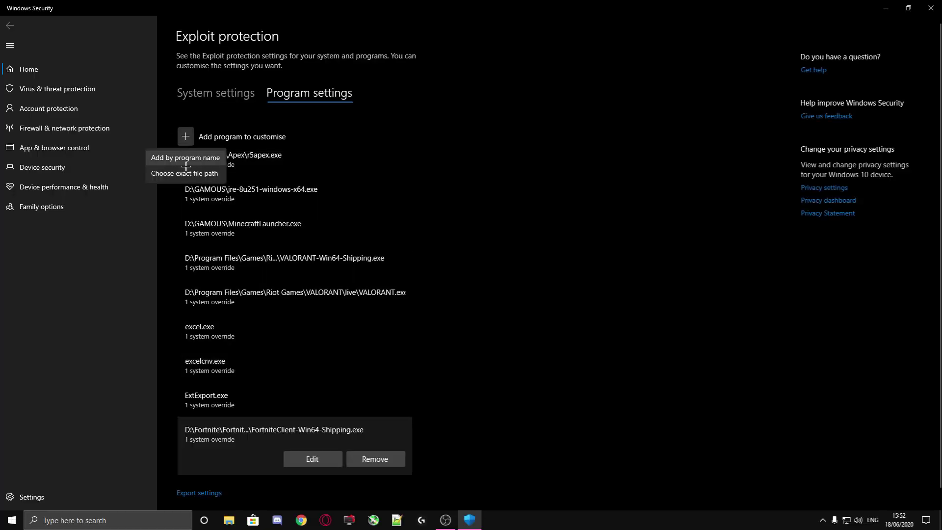
{"action": "left_click", "coordinate": [171, 174]}
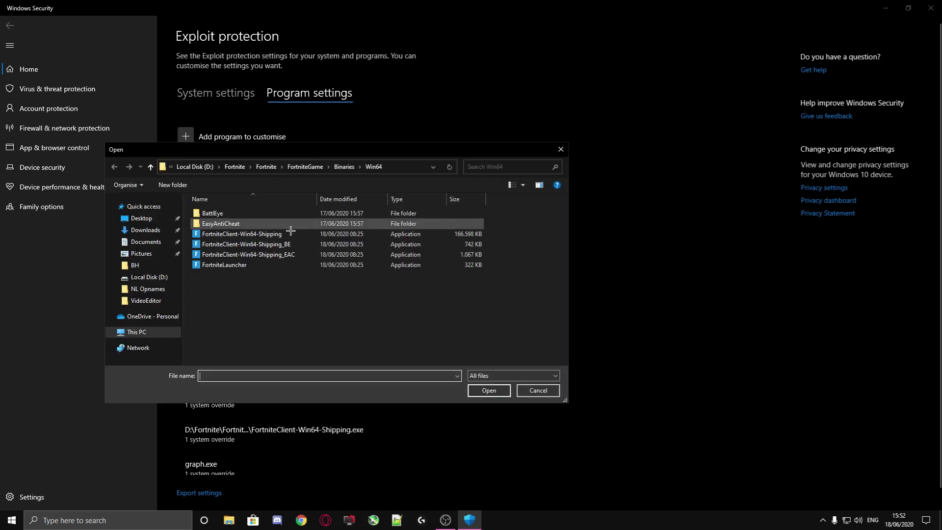
{"action": "left_click", "coordinate": [226, 245]}
{"action": "left_click", "coordinate": [482, 395]}
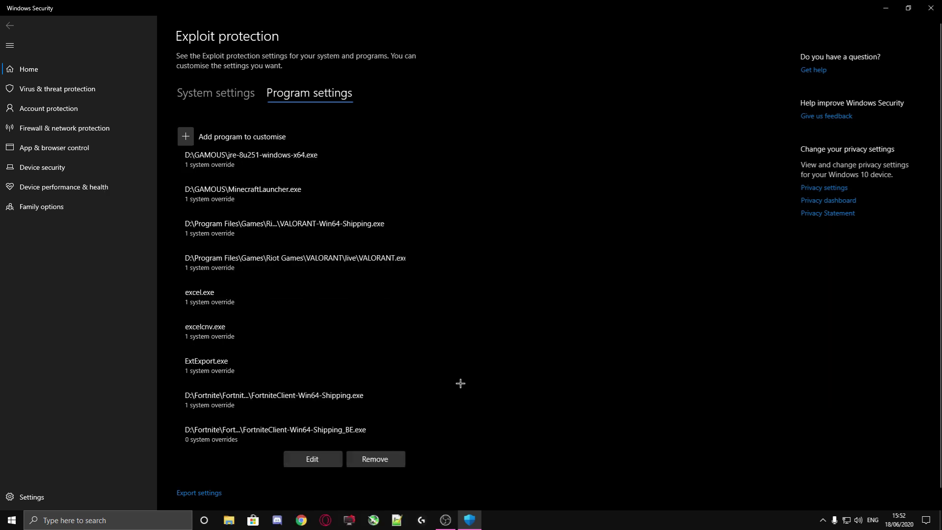
{"action": "scroll", "coordinate": [385, 285], "scroll_direction": "down", "scroll_amount": 5}
{"action": "scroll", "coordinate": [408, 302], "scroll_direction": "down", "scroll_amount": 4}
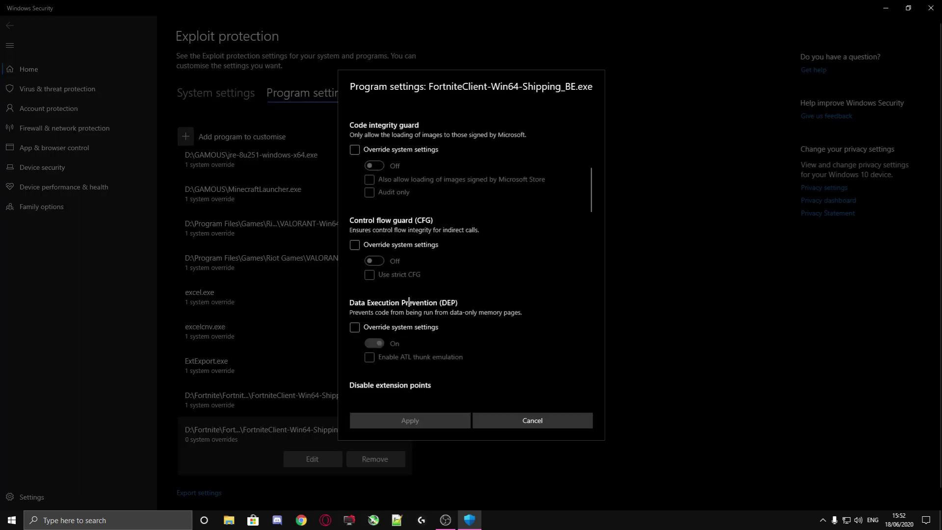
{"action": "left_click", "coordinate": [354, 239]}
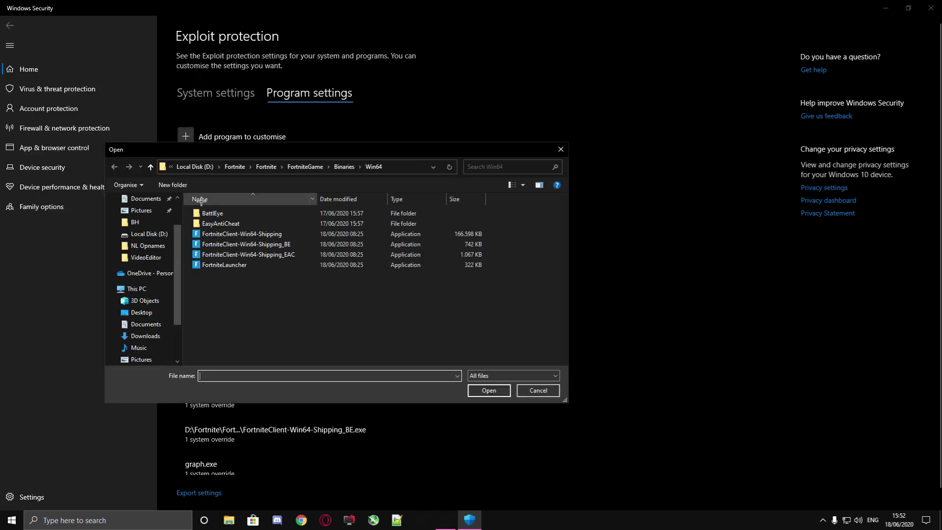
Add FortniteClient-Win64-Shipping_EAC.exe with its Control flow guard overridden to Off.
{"action": "left_click", "coordinate": [236, 254]}
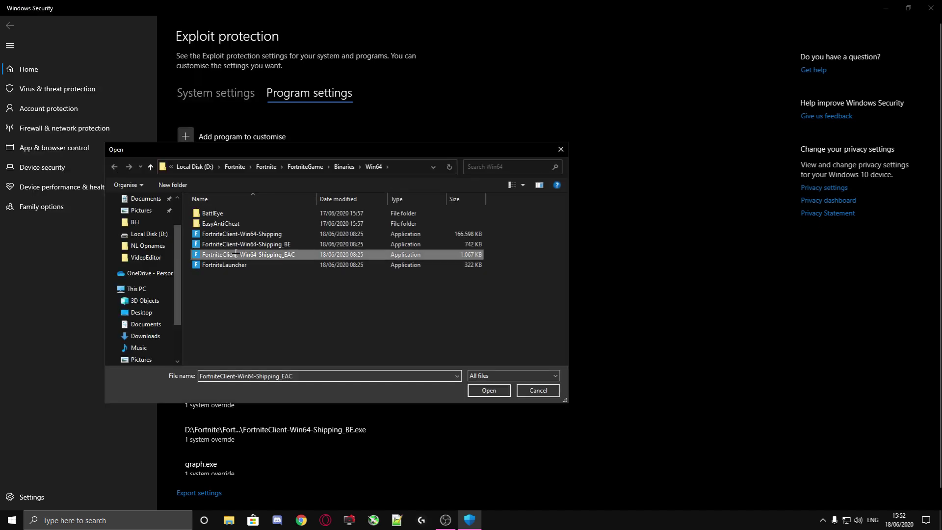
{"action": "left_click", "coordinate": [489, 391]}
{"action": "scroll", "coordinate": [400, 367], "scroll_direction": "down", "scroll_amount": 4}
{"action": "scroll", "coordinate": [406, 333], "scroll_direction": "down", "scroll_amount": 3}
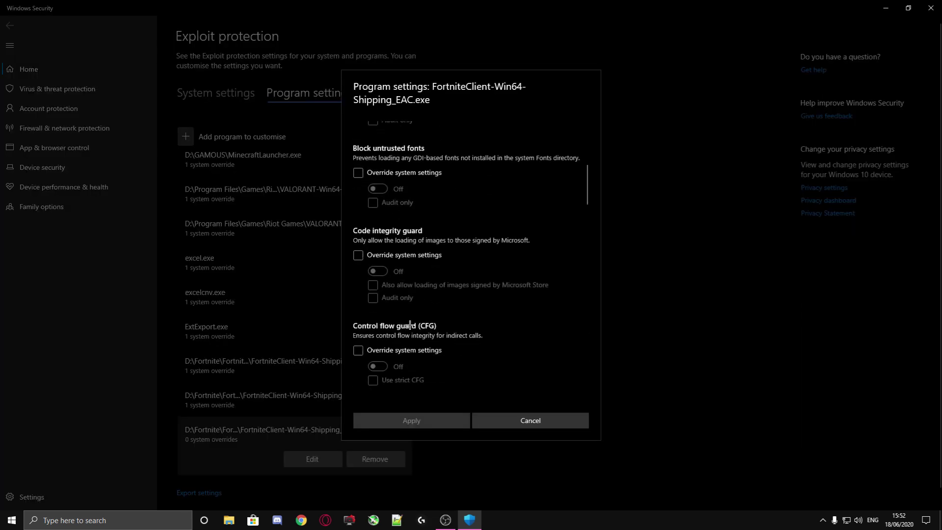
{"action": "left_click", "coordinate": [359, 350]}
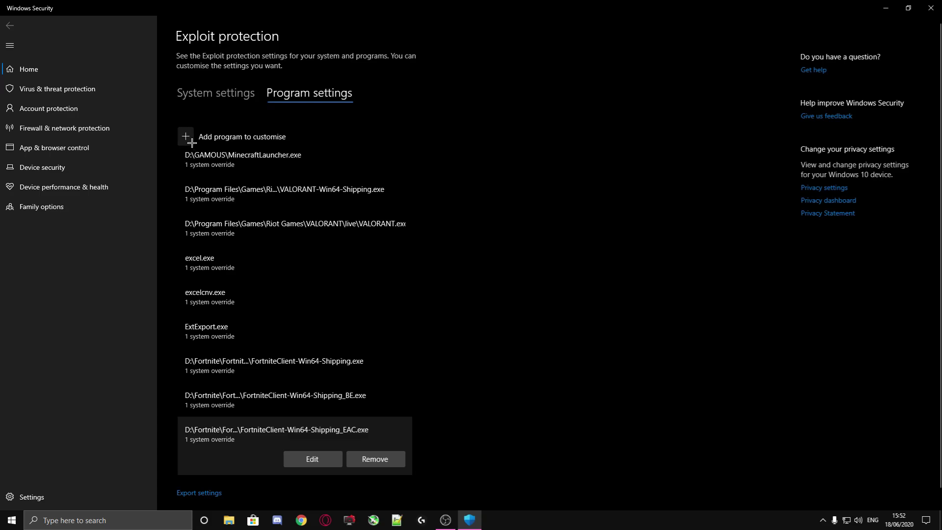
Add FortniteLauncher.exe by exact file path with its Control flow guard overridden to Off.
{"action": "left_click", "coordinate": [193, 142]}
{"action": "left_click", "coordinate": [199, 174]}
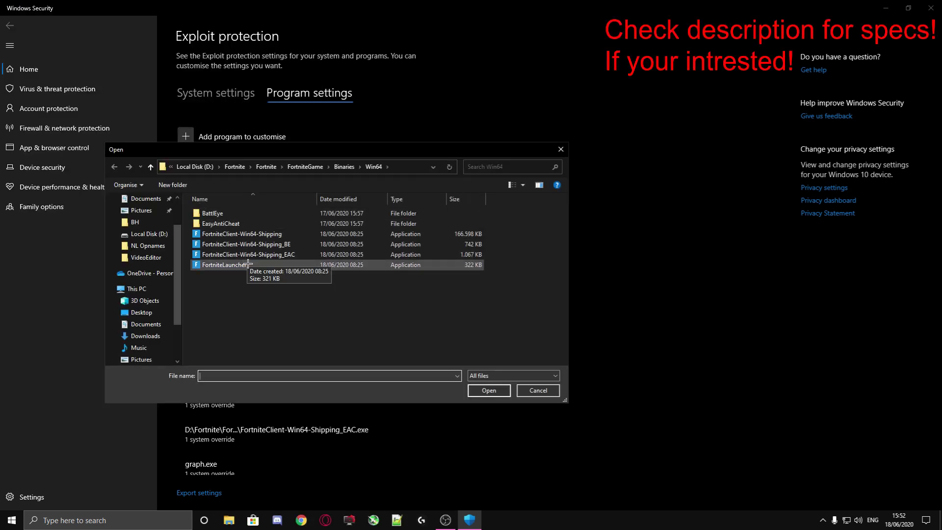
{"action": "left_click", "coordinate": [246, 262]}
{"action": "left_click", "coordinate": [489, 390]}
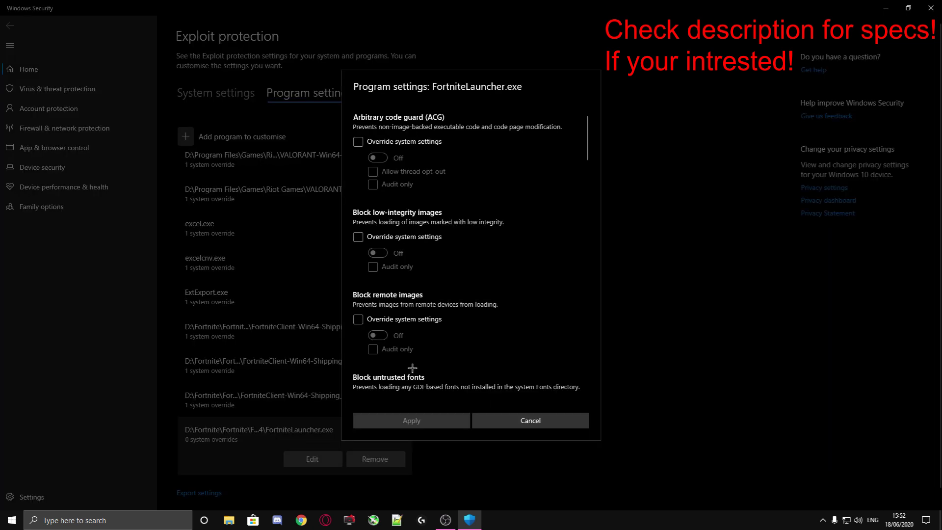
{"action": "scroll", "coordinate": [413, 369], "scroll_direction": "down", "scroll_amount": 3}
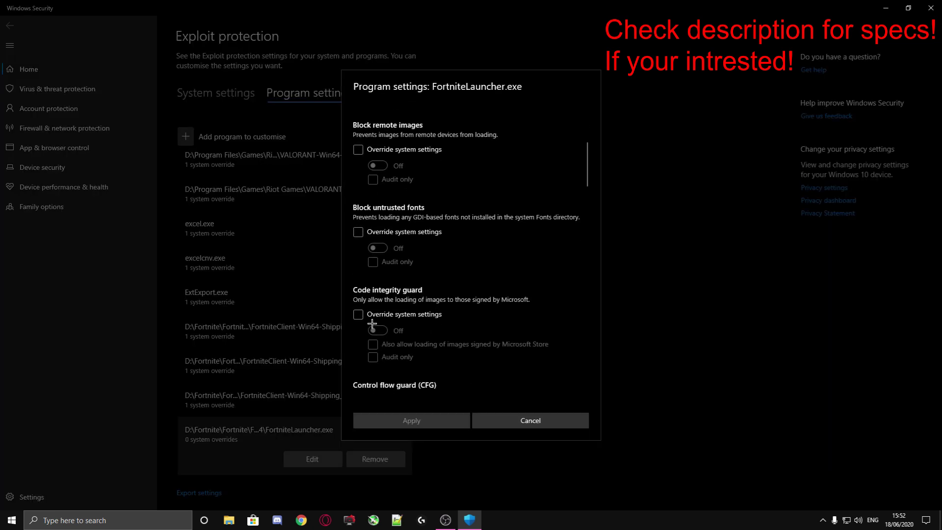
{"action": "scroll", "coordinate": [373, 321], "scroll_direction": "down", "scroll_amount": 3}
{"action": "left_click", "coordinate": [358, 240]}
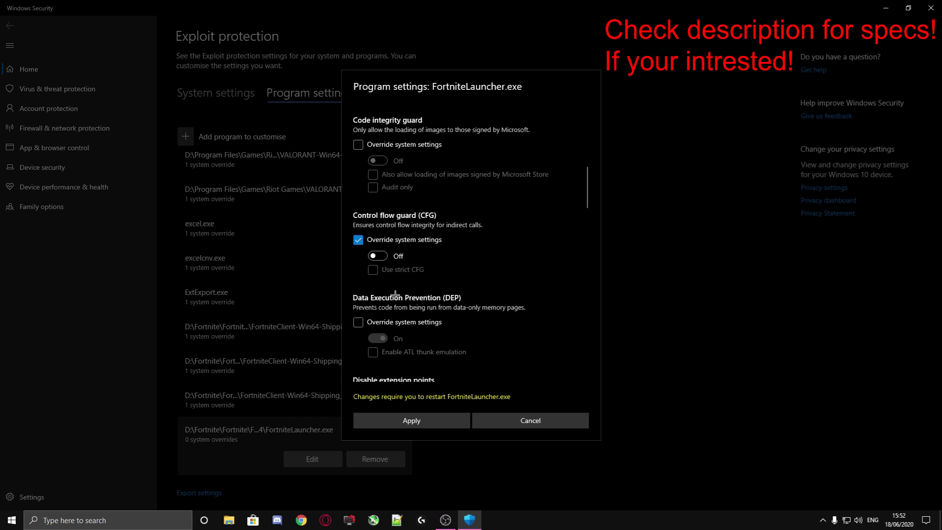